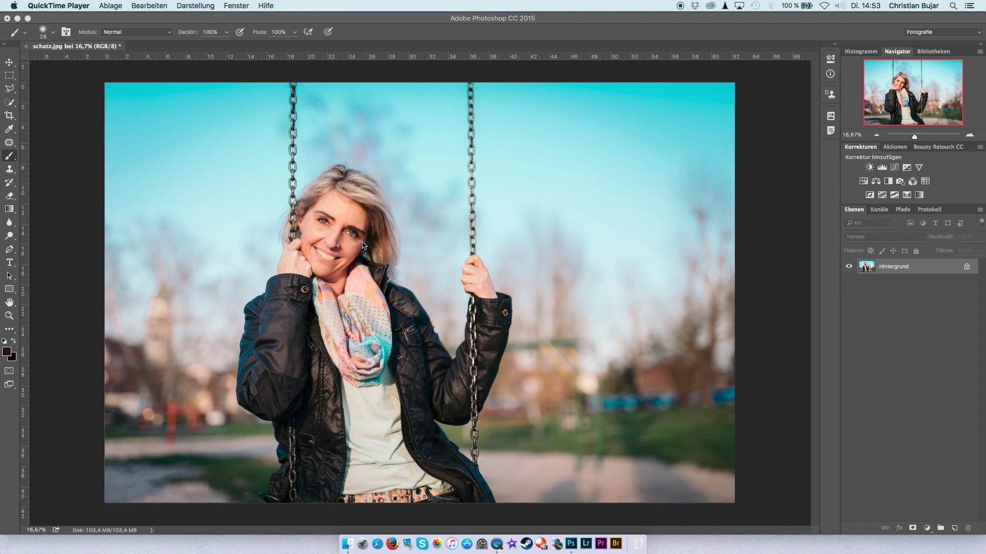
- Bring Photoshop and the open swing portrait schatz.jpg back to the front
left_click(970, 136)
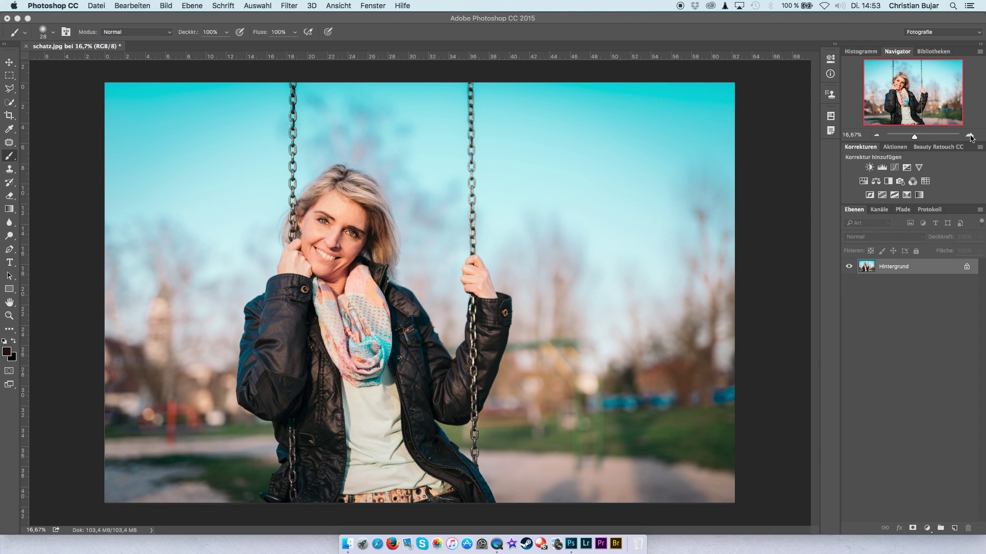
- Zoom the portrait to 100% and center the view on the woman's eyes
left_click(970, 136)
left_click(969, 135)
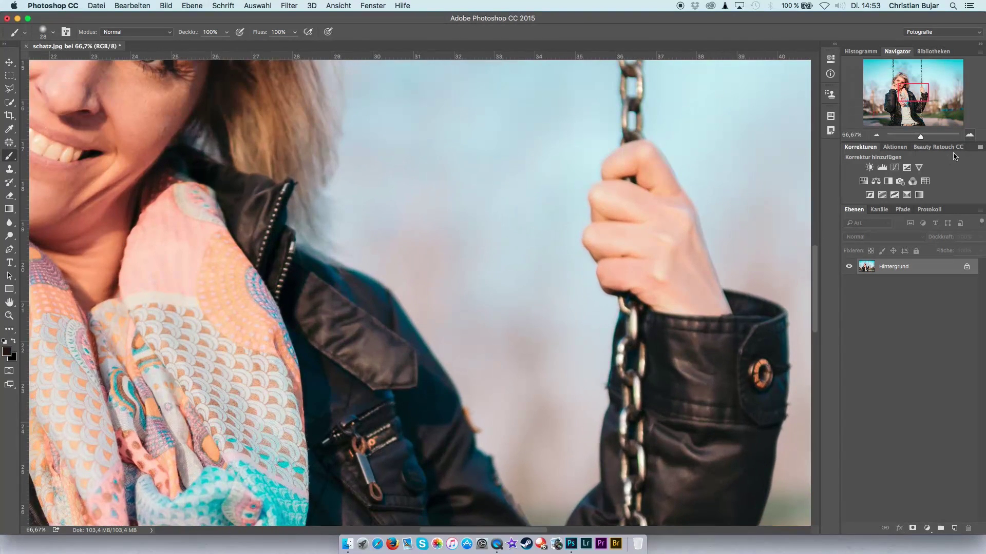
left_click_drag(917, 110, 913, 111)
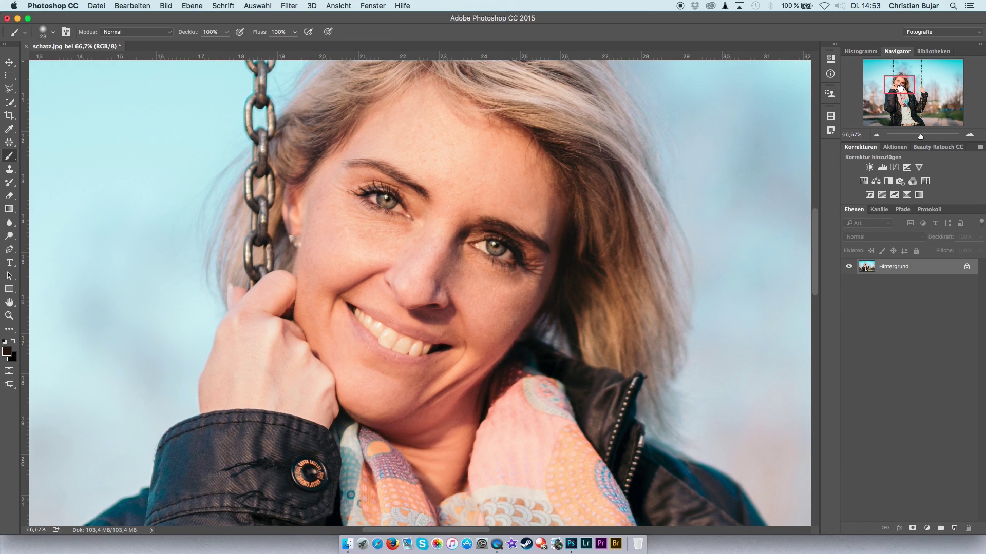
left_click(970, 135)
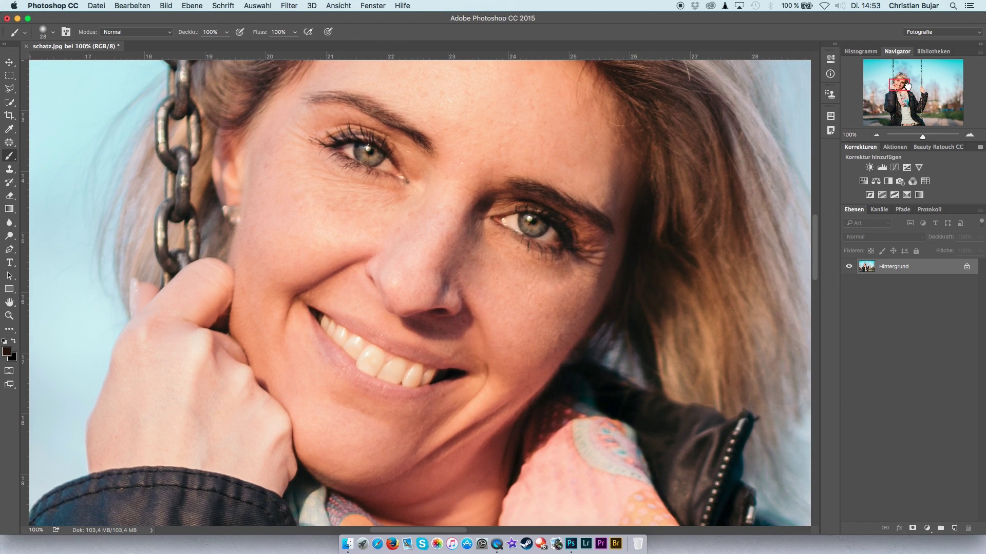
left_click_drag(910, 87, 908, 85)
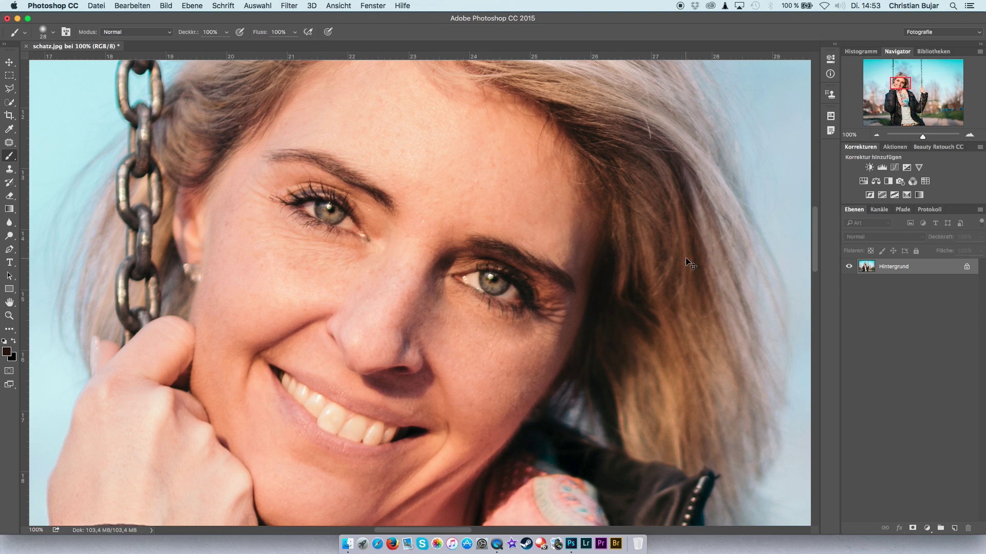
- Duplicate the Hintergrund layer and rename the copy 'augenglanz'
key("ctrl+j")
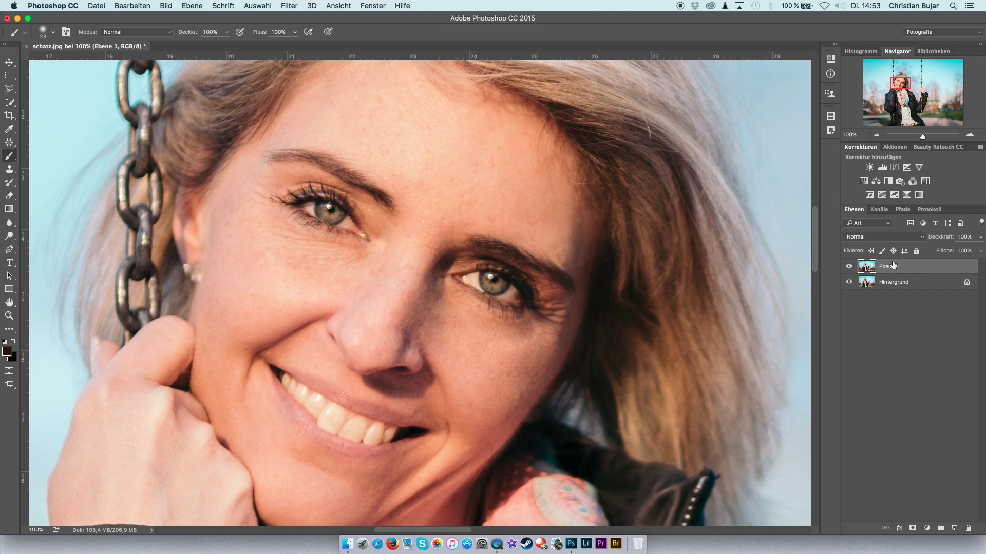
double_click(893, 265)
type("a")
type("lan")
key("Return")
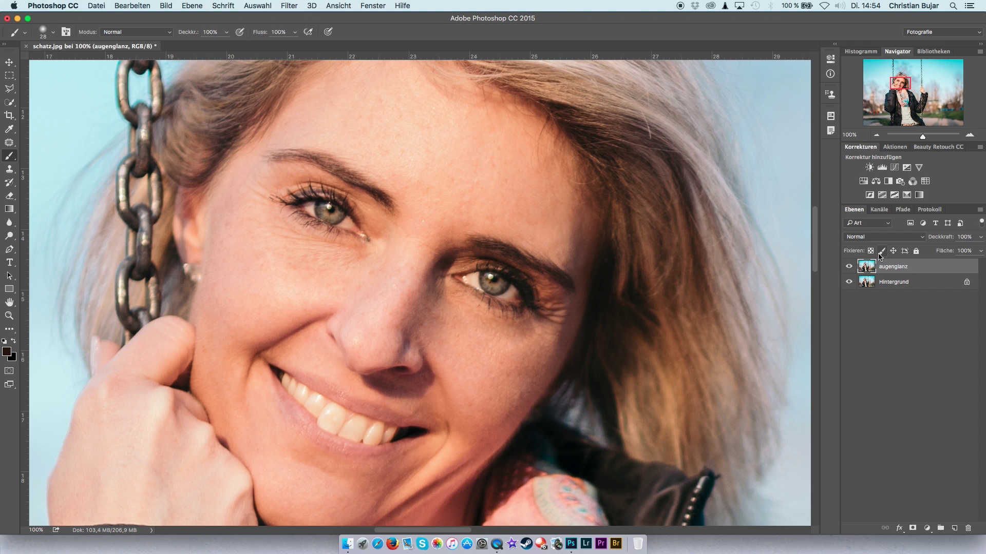
- Add a Curves layer with a raised, contrast-shaped curve, then invert its mask to hide it
left_click(895, 168)
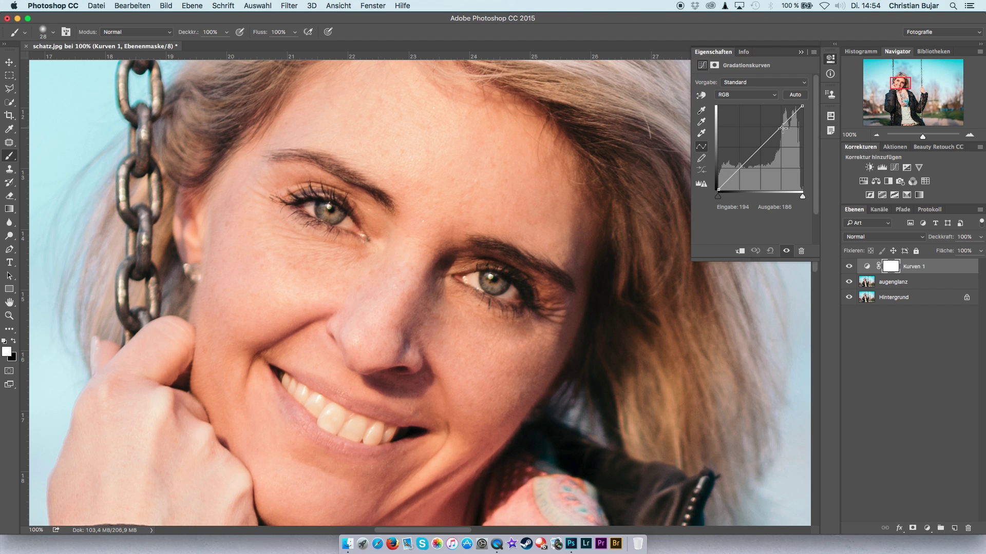
left_click_drag(781, 129, 777, 115)
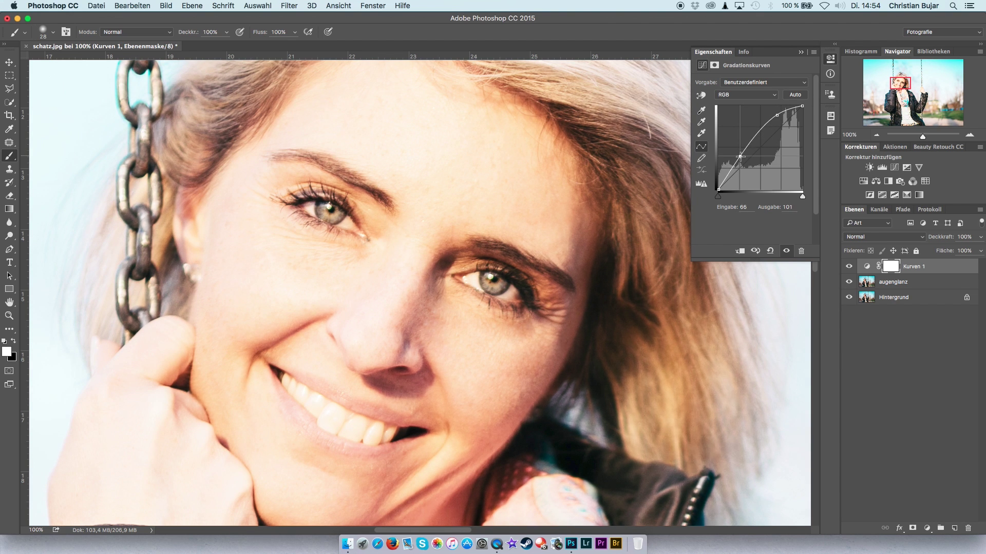
left_click_drag(743, 150, 745, 160)
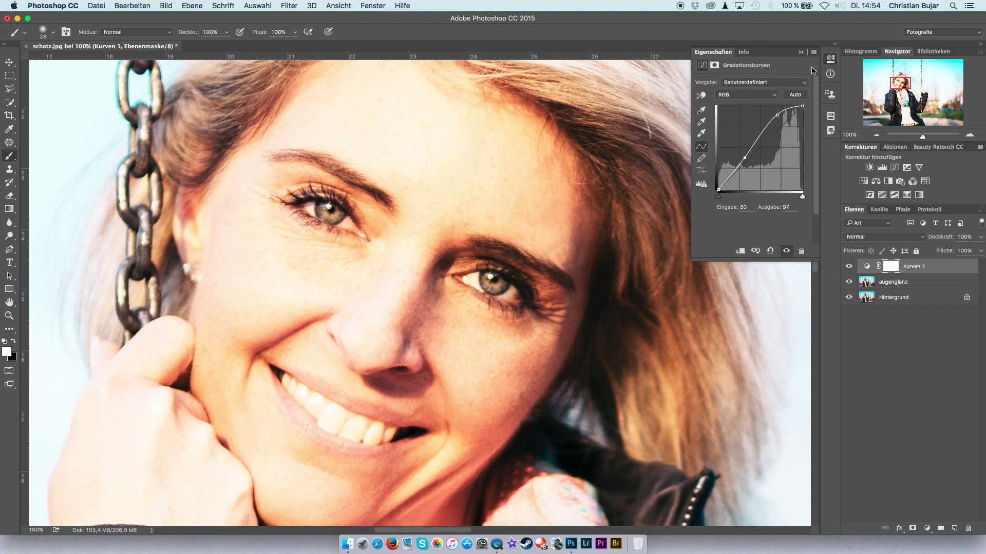
left_click(802, 53)
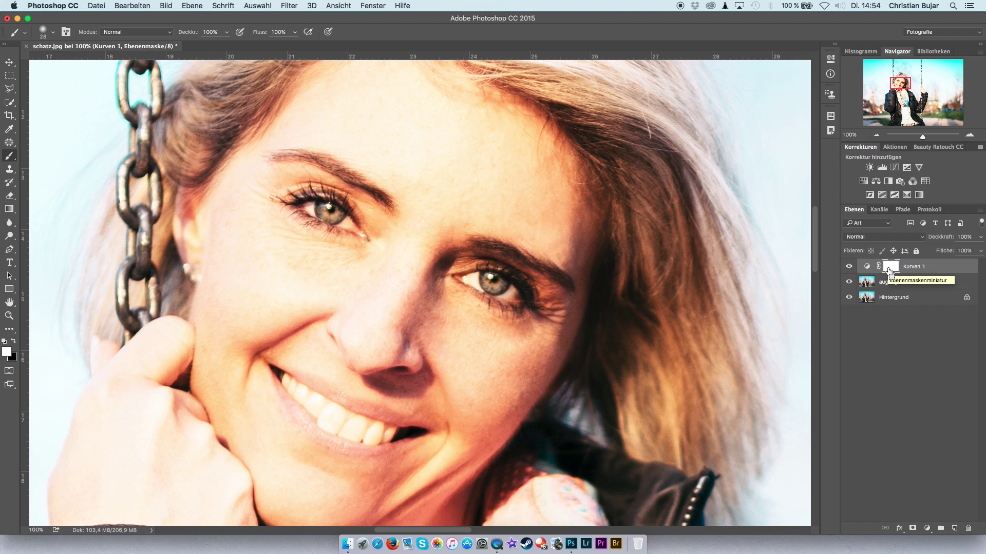
key("ctrl+i")
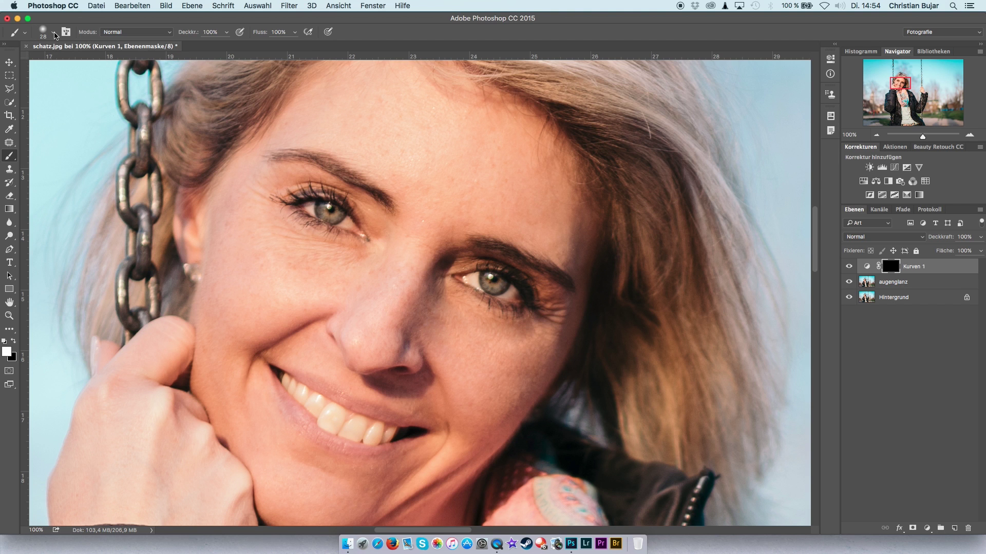
- Set the brush to a soft tip of about 20 px
left_click(54, 32)
left_click_drag(66, 64, 64, 65)
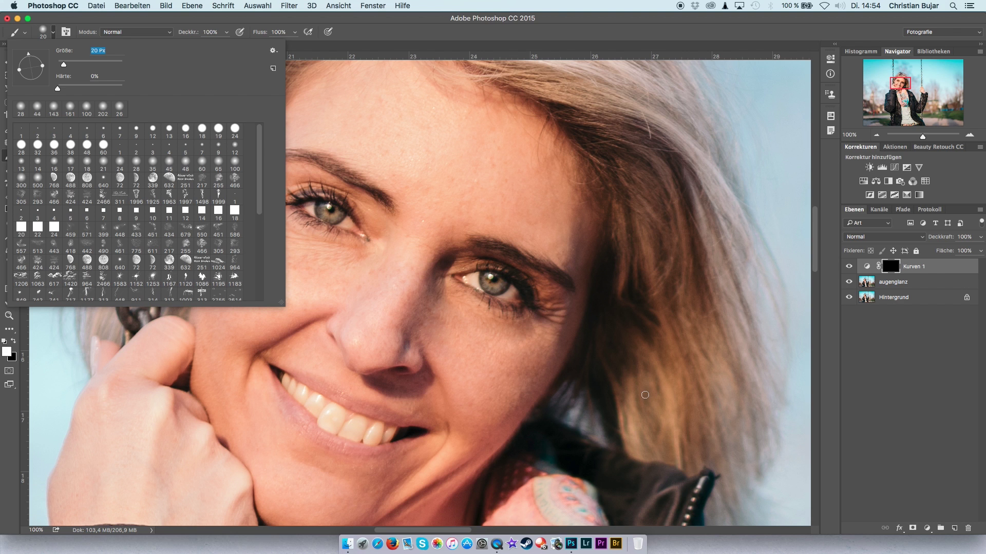
right_click(655, 267)
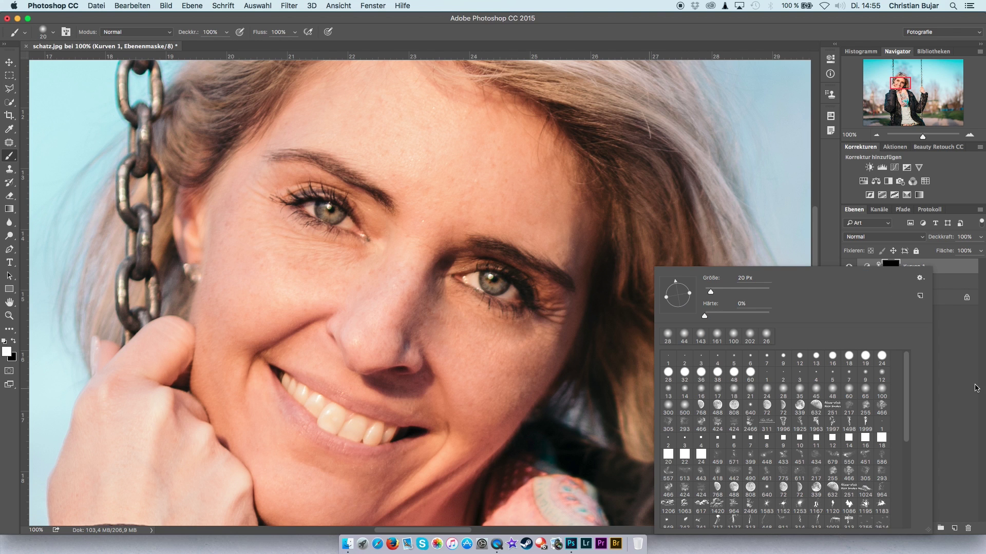
left_click(976, 387)
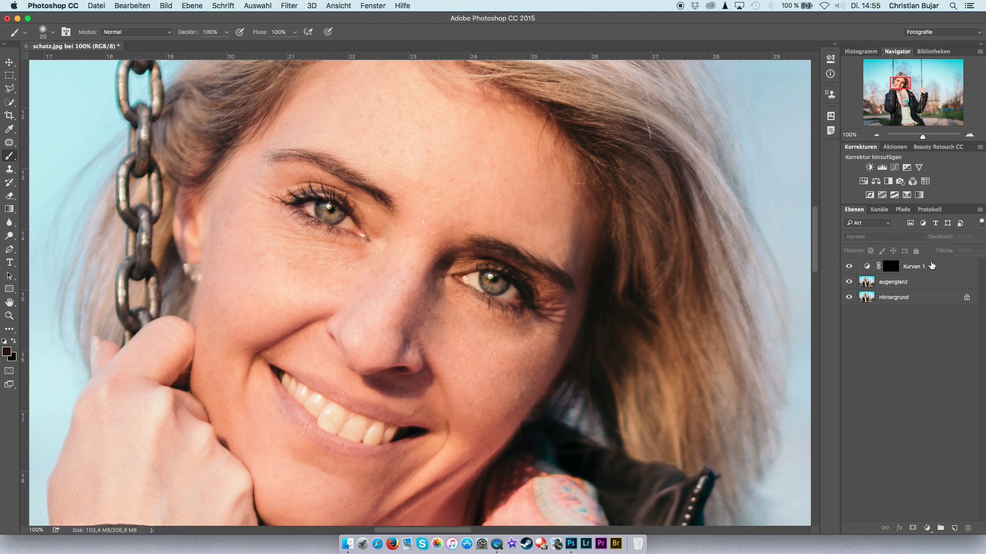
- Paint white on the Kurven 1 mask over the left and right irises
left_click(914, 267)
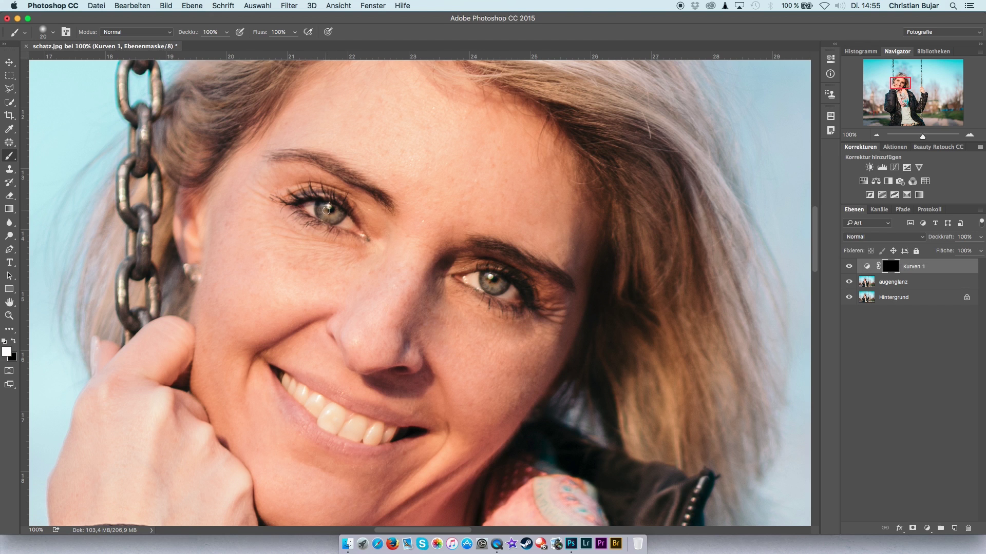
mouse_move(321, 209)
left_mouse_down()
mouse_move(339, 214)
mouse_move(317, 209)
left_mouse_up()
mouse_move(487, 281)
left_mouse_down()
mouse_move(500, 288)
mouse_move(485, 288)
left_mouse_up()
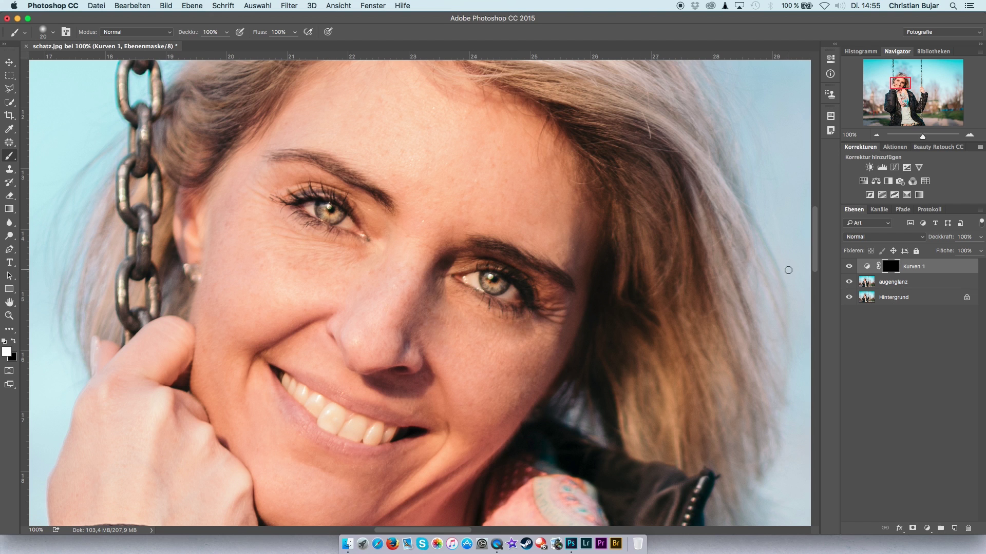
- Toggle Kurven 1 on and off to compare, zooming out to the whole photo
left_click(850, 266)
left_click(849, 266)
left_click(876, 135)
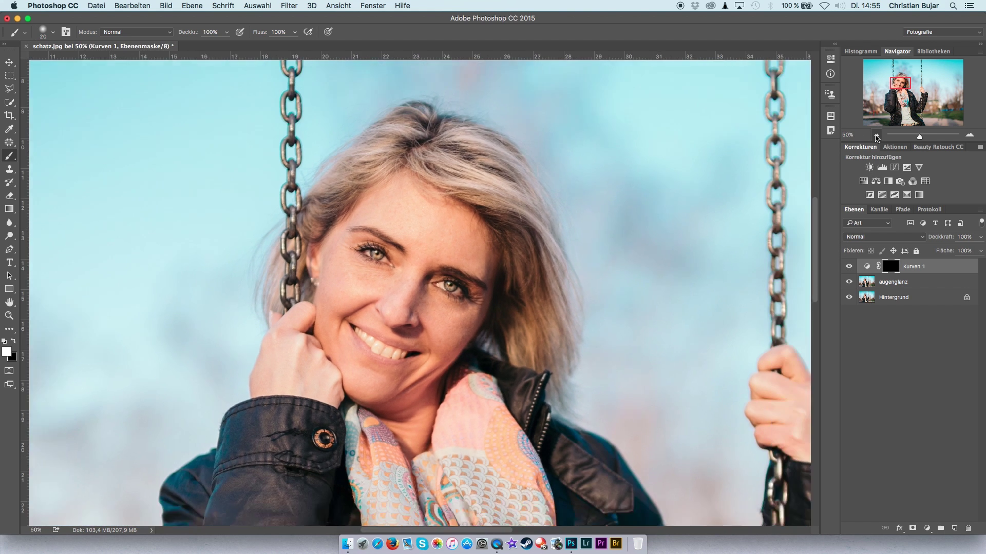
left_click(876, 135)
left_click(875, 135)
left_click(849, 266)
left_click(849, 267)
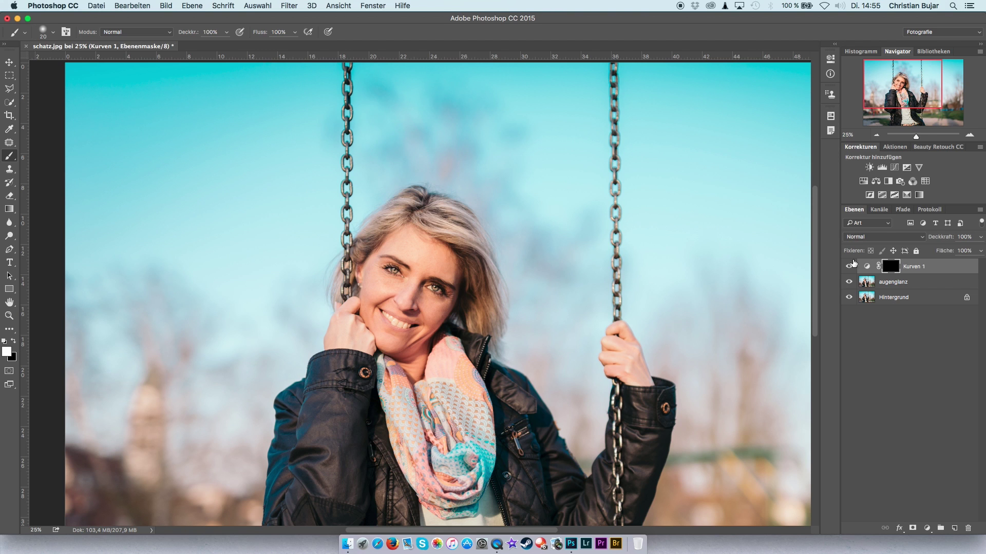
- Lower Kurven 1 opacity to 20%, comparing with and without it and refitting the view
left_click_drag(955, 240, 887, 238)
left_click_drag(853, 239, 856, 240)
left_click_drag(856, 238, 863, 236)
left_click(849, 267)
left_click(849, 266)
left_click(849, 267)
left_click(849, 267)
left_click(887, 136)
left_click_drag(896, 140, 917, 137)
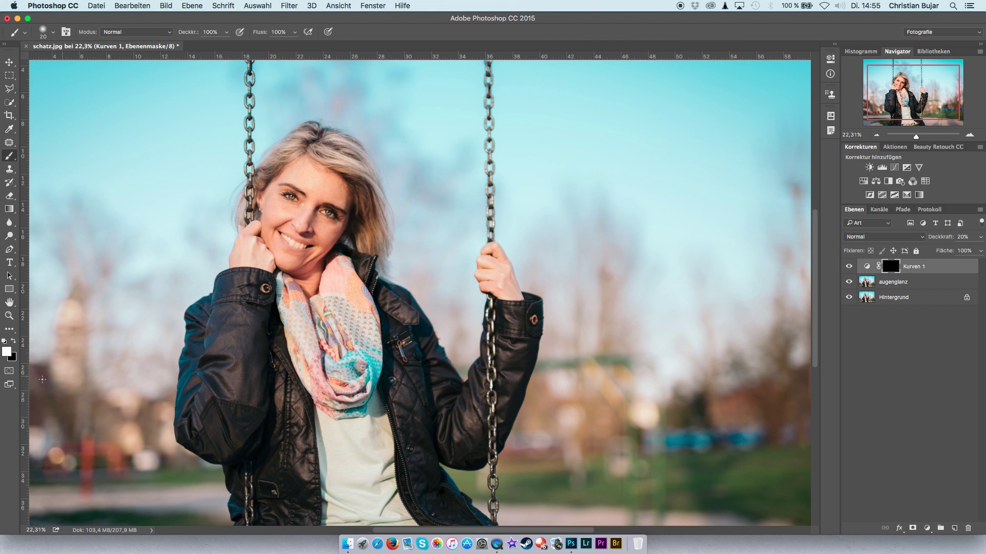
double_click(10, 302)
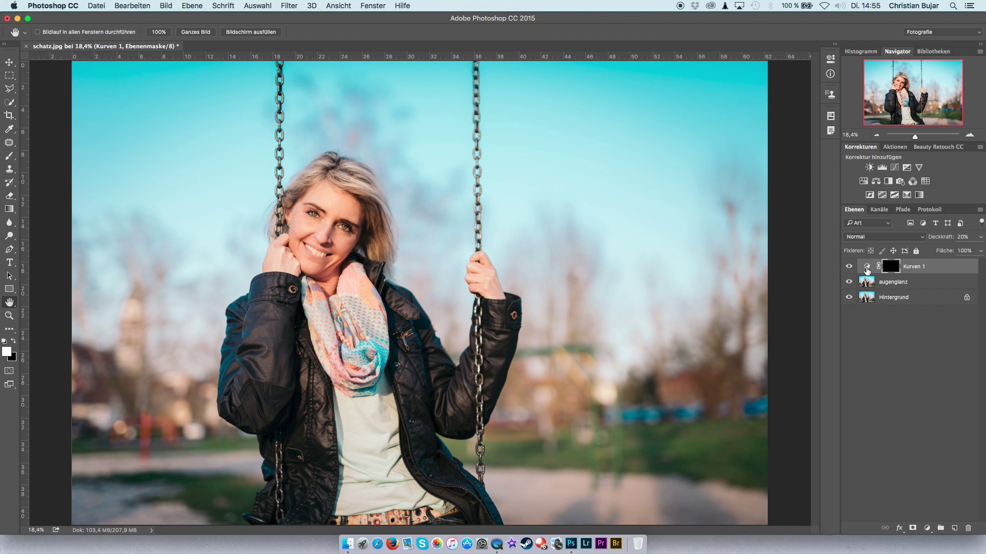
left_click(849, 266)
left_click(849, 266)
left_click(848, 267)
left_click(848, 266)
left_click(848, 267)
left_click(876, 135)
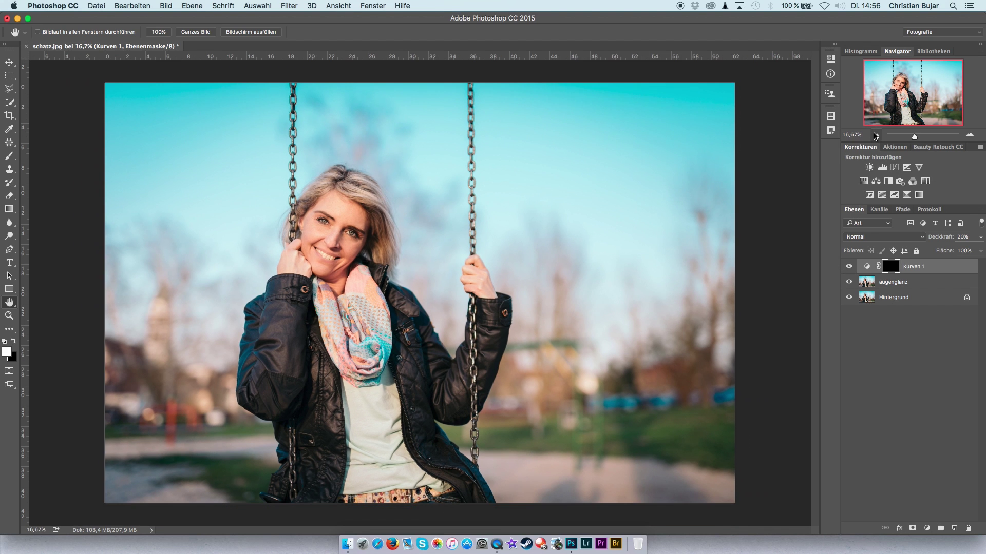